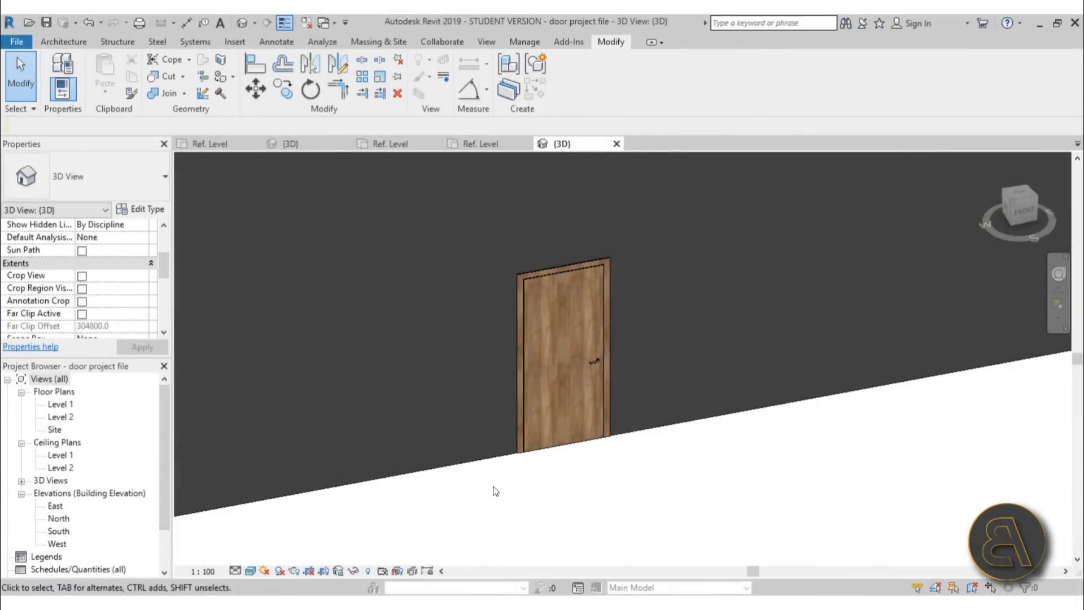
Set the birch door's swing angle instance parameter to 15° and apply it.
{"action": "left_click", "coordinate": [539, 447]}
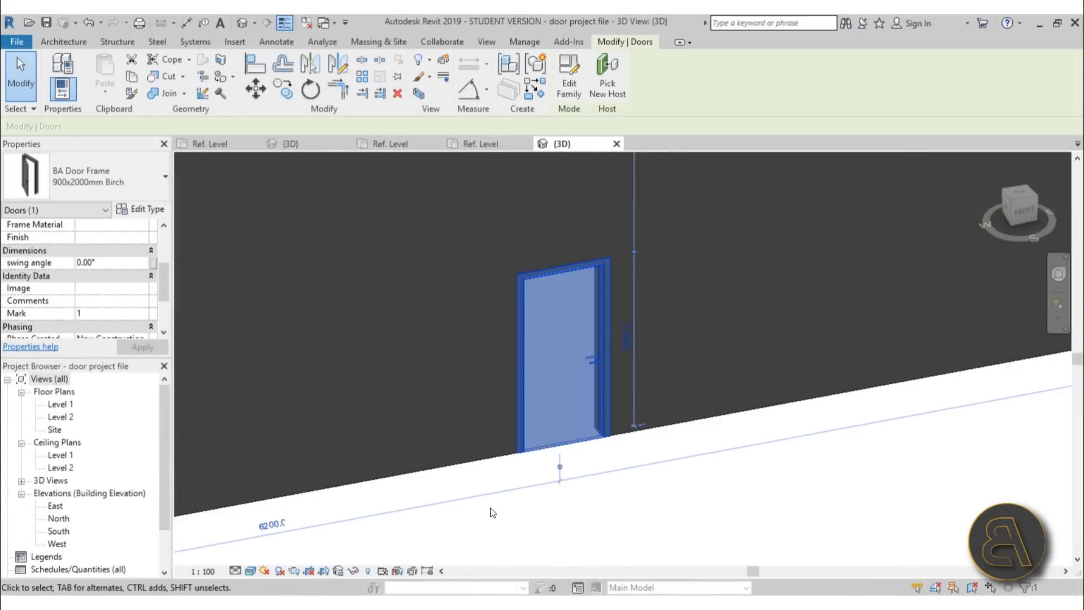
{"action": "left_click", "coordinate": [588, 509]}
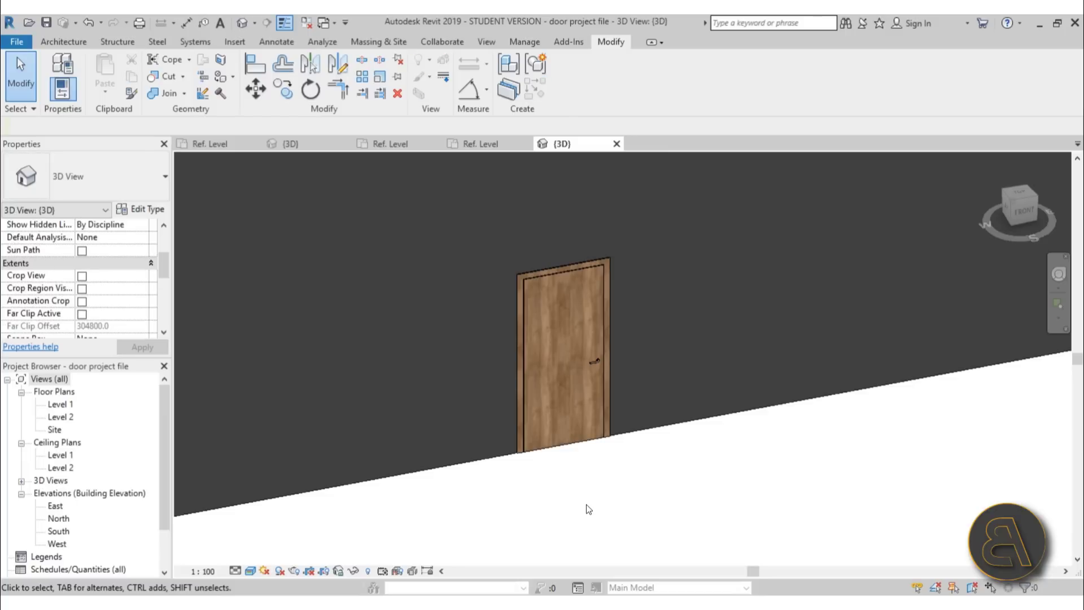
{"action": "left_click", "coordinate": [564, 447]}
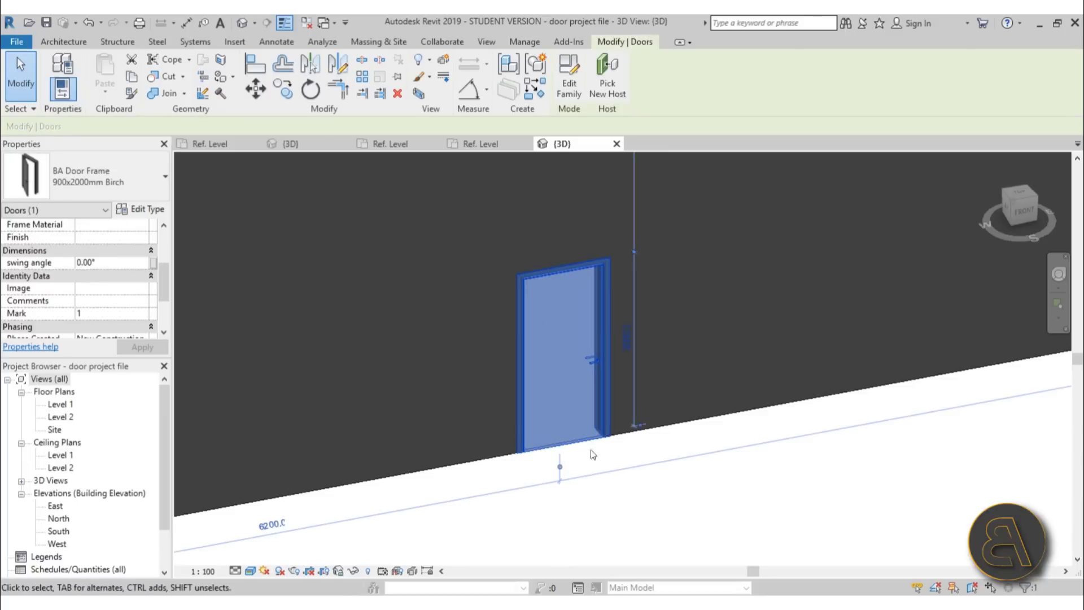
{"action": "left_click", "coordinate": [109, 268]}
{"action": "double_click", "coordinate": [109, 269]}
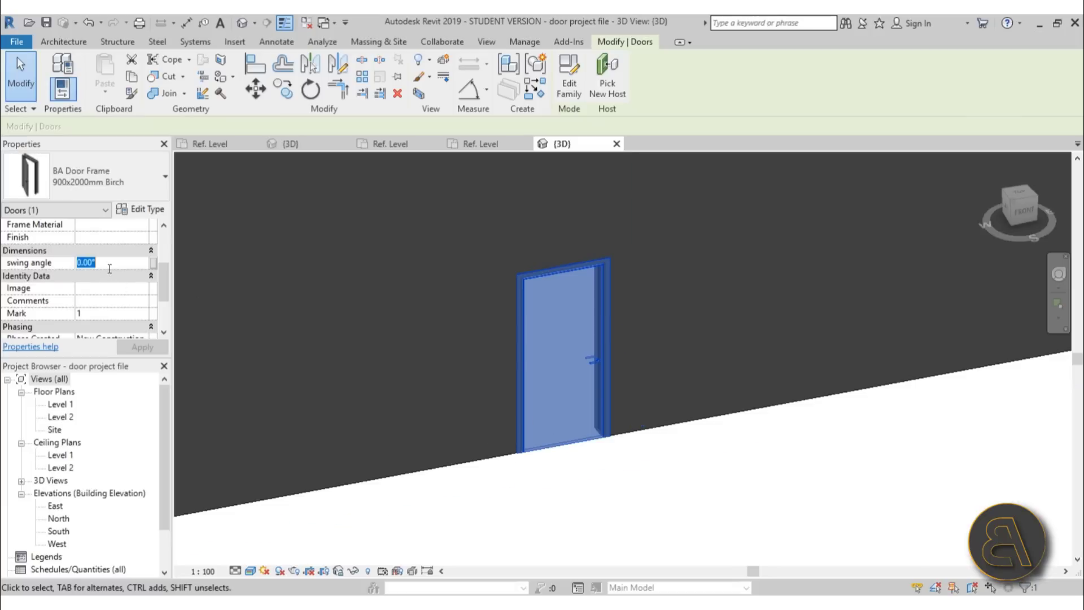
{"action": "type", "text": "15"}
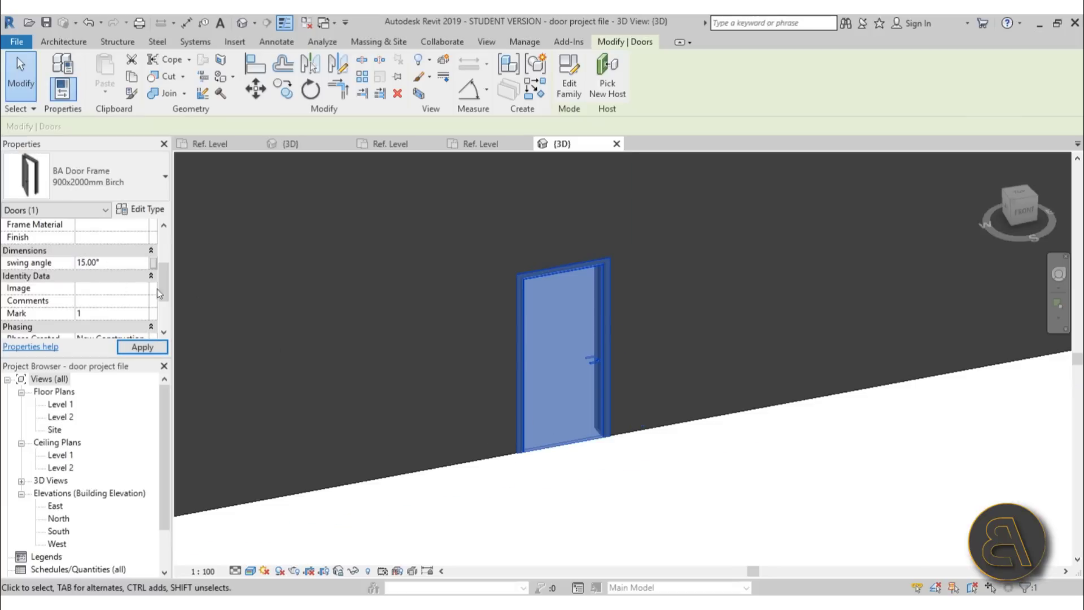
{"action": "left_click", "coordinate": [605, 501]}
Replace the door's 15.00° swing angle with 60°.
{"action": "left_click", "coordinate": [534, 418]}
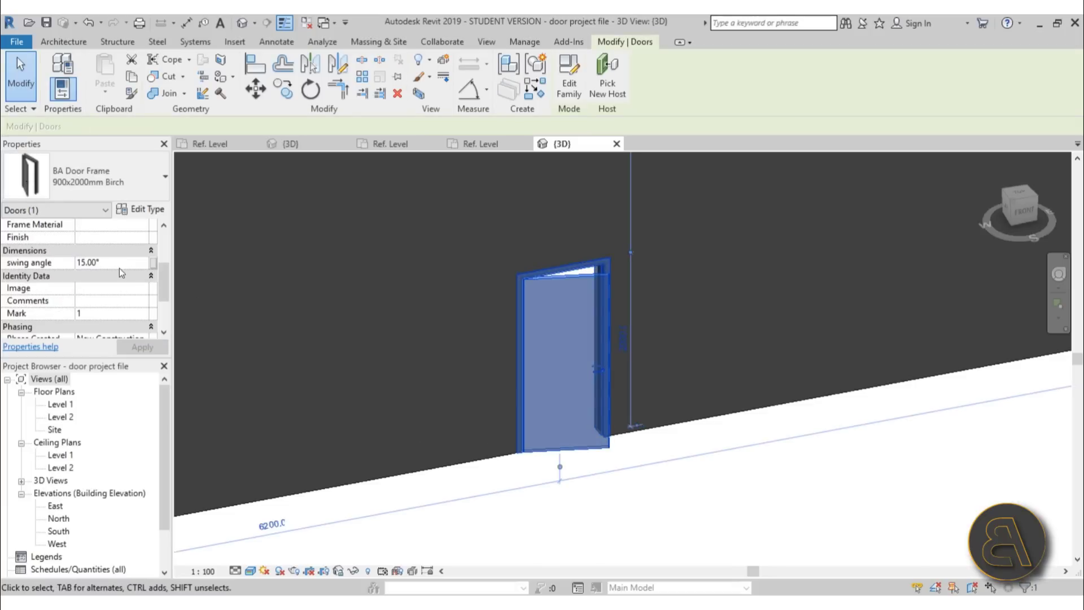
{"action": "double_click", "coordinate": [119, 269]}
{"action": "type", "text": "60"}
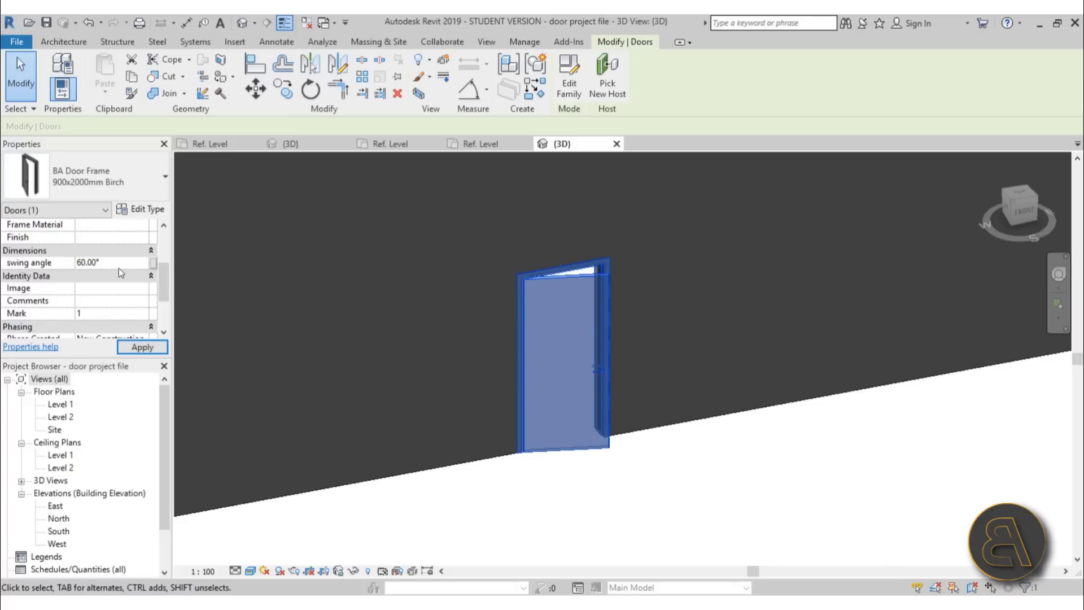
Switch the door to the BA Door Frame 900x2000mm white window type.
{"action": "mouse_move", "coordinate": [653, 496]}
{"action": "middle_mouse_down", "text": "shift"}
{"action": "mouse_move", "coordinate": [576, 528]}
{"action": "mouse_move", "coordinate": [639, 506]}
{"action": "middle_mouse_up", "text": "shift"}
{"action": "middle_click_drag", "start_coordinate": [517, 482], "coordinate": [598, 395], "text": "shift"}
{"action": "left_click", "coordinate": [611, 447]}
{"action": "left_click", "coordinate": [587, 440]}
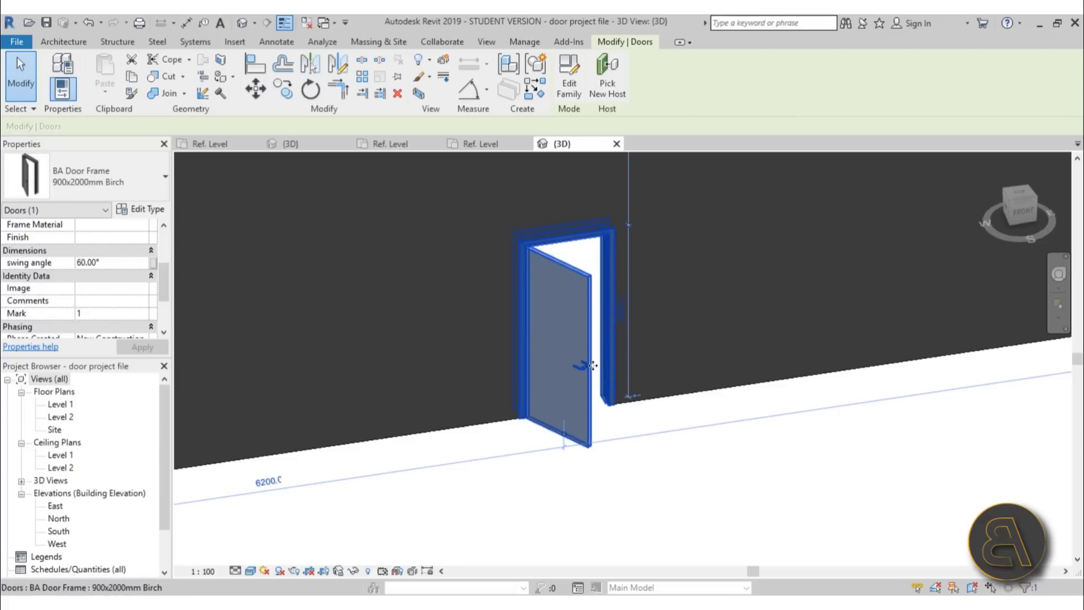
{"action": "scroll", "coordinate": [587, 364], "scroll_direction": "up", "scroll_amount": 2}
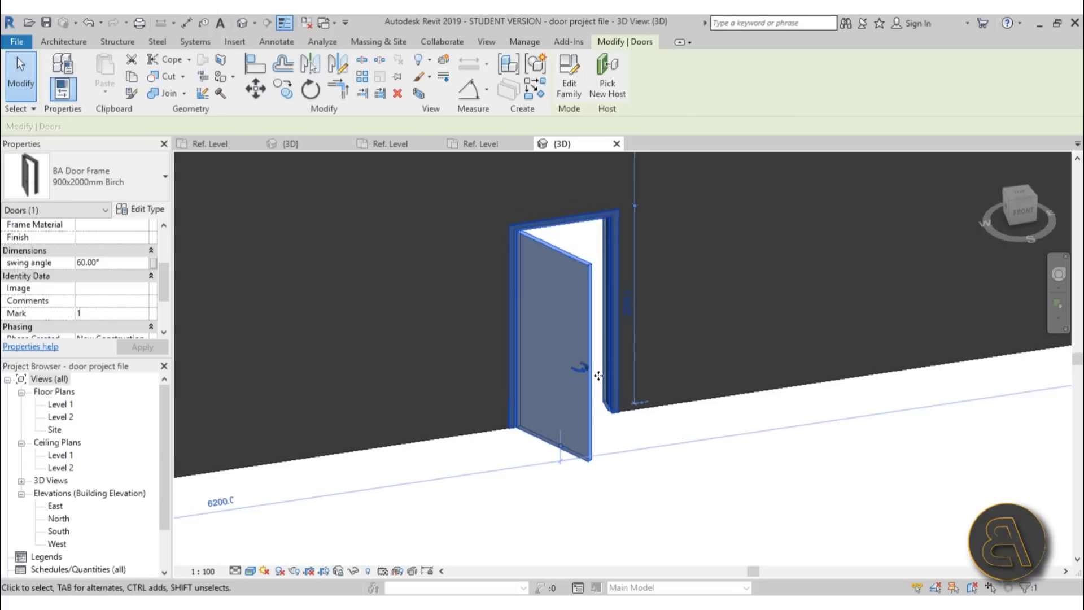
{"action": "left_click", "coordinate": [117, 195]}
{"action": "left_click", "coordinate": [96, 269]}
{"action": "left_click", "coordinate": [697, 476]}
{"action": "middle_click_drag", "start_coordinate": [697, 476], "coordinate": [505, 323], "text": "shift"}
Reduce the door's swing angle from 60.00° to 30°.
{"action": "left_click", "coordinate": [526, 330]}
{"action": "left_click", "coordinate": [135, 189]}
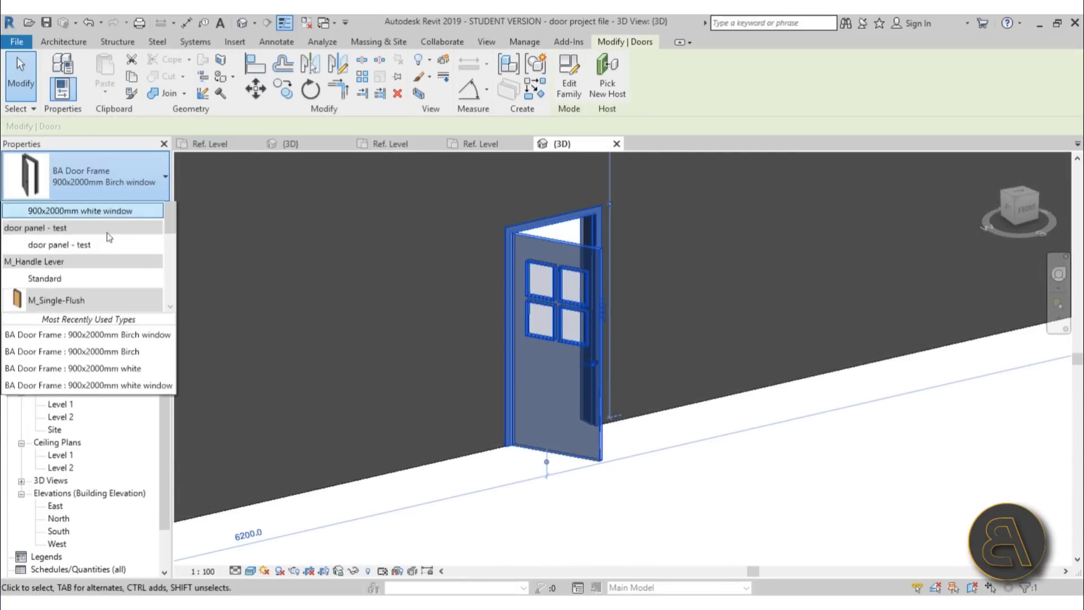
{"action": "scroll", "coordinate": [109, 237], "scroll_direction": "up", "scroll_amount": 2}
{"action": "key", "text": "Escape"}
{"action": "left_click", "coordinate": [746, 429]}
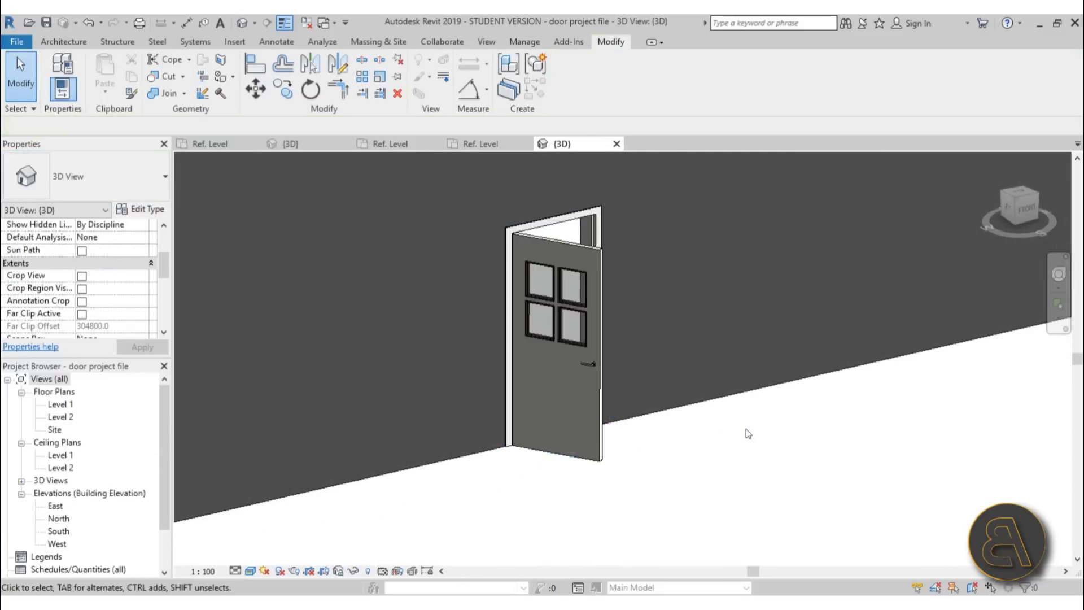
{"action": "middle_click_drag", "start_coordinate": [746, 430], "coordinate": [678, 355], "text": "shift"}
{"action": "left_click", "coordinate": [615, 303]}
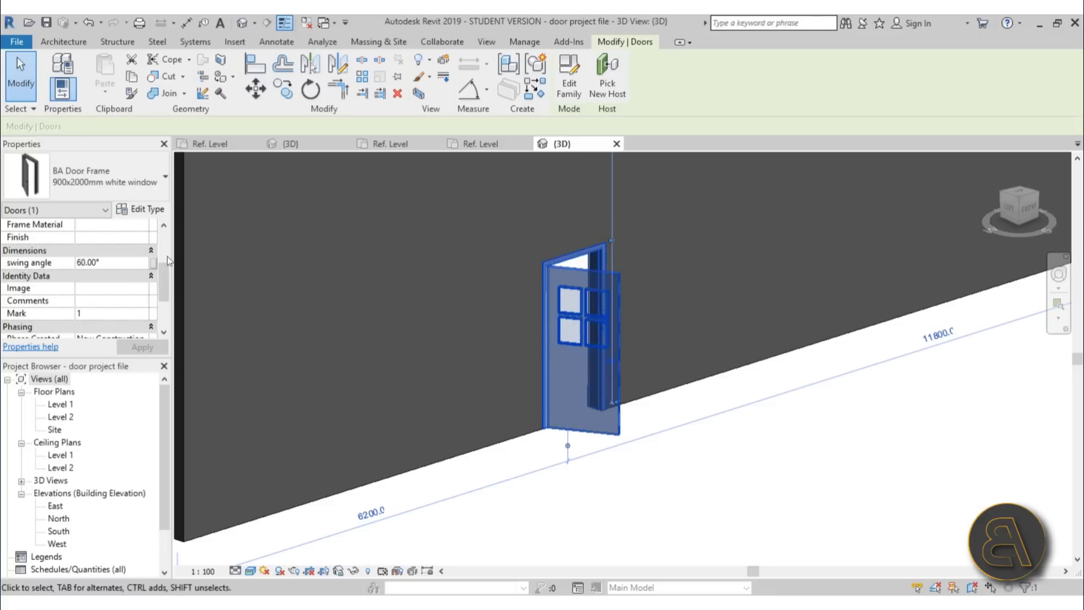
{"action": "left_click", "coordinate": [104, 262]}
{"action": "left_click_drag", "start_coordinate": [104, 262], "coordinate": [20, 263]}
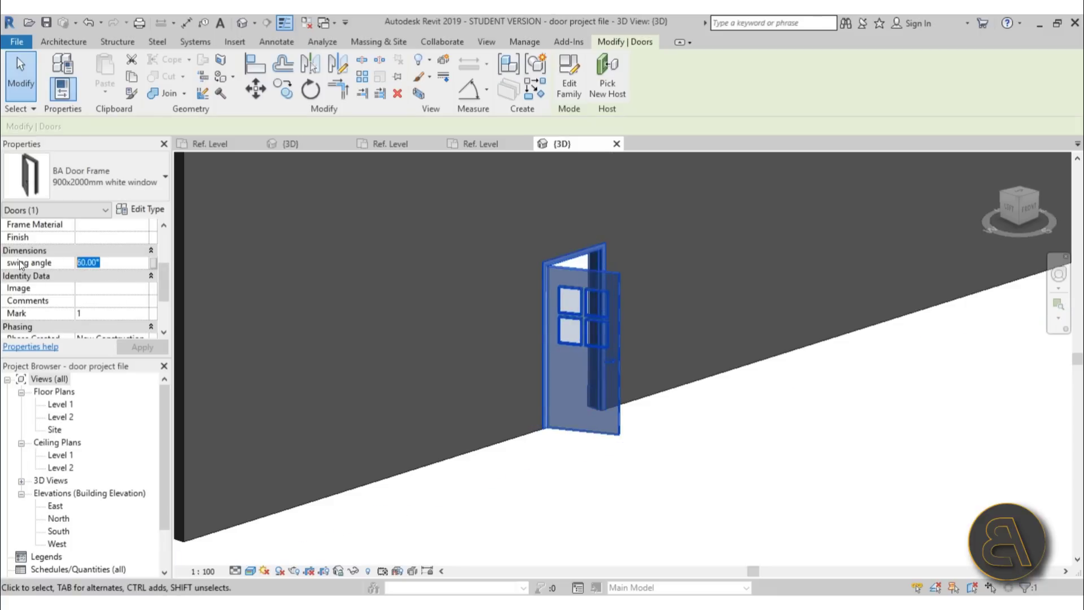
{"action": "type", "text": "30"}
{"action": "middle_click_drag", "start_coordinate": [717, 417], "coordinate": [710, 481], "text": "shift"}
{"action": "left_click", "coordinate": [709, 481]}
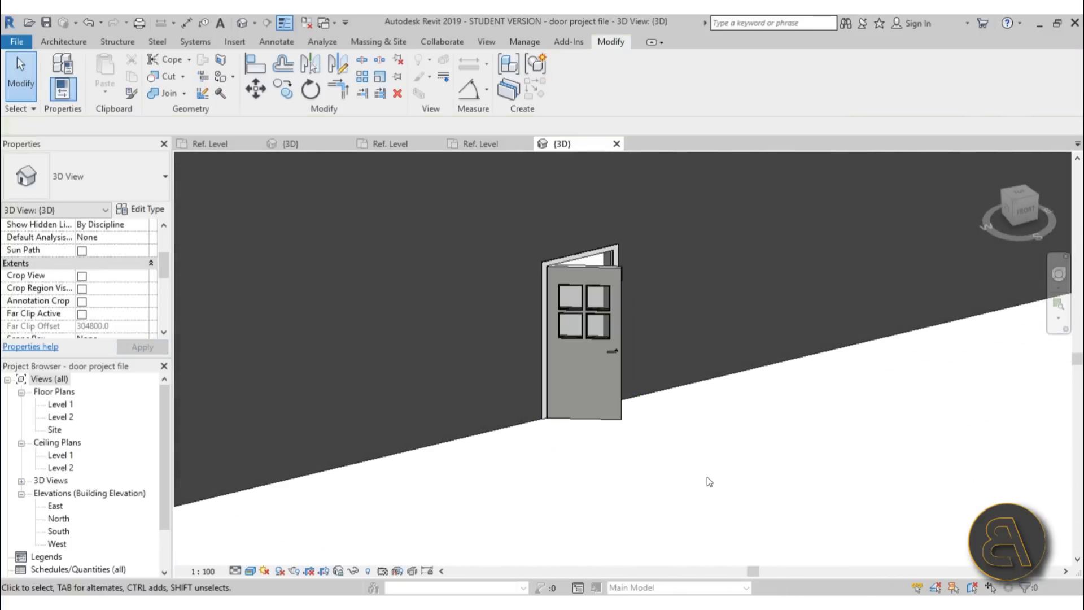
Inspect the door panel's box extrusion in its 3D view, then show BA Door Frame's 3D view.
{"action": "left_click", "coordinate": [392, 143]}
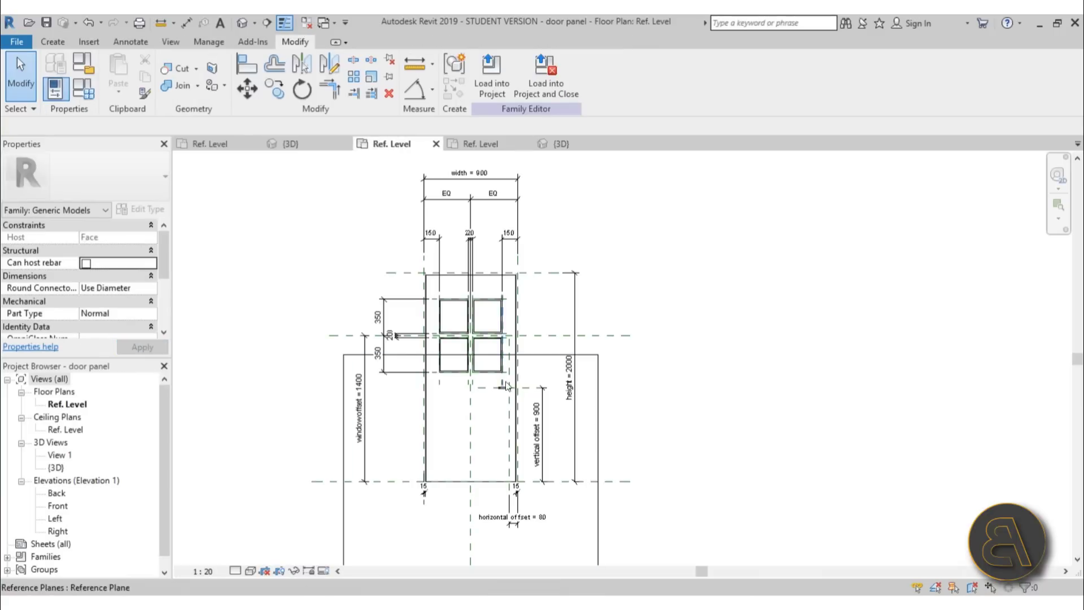
{"action": "left_click", "coordinate": [242, 22]}
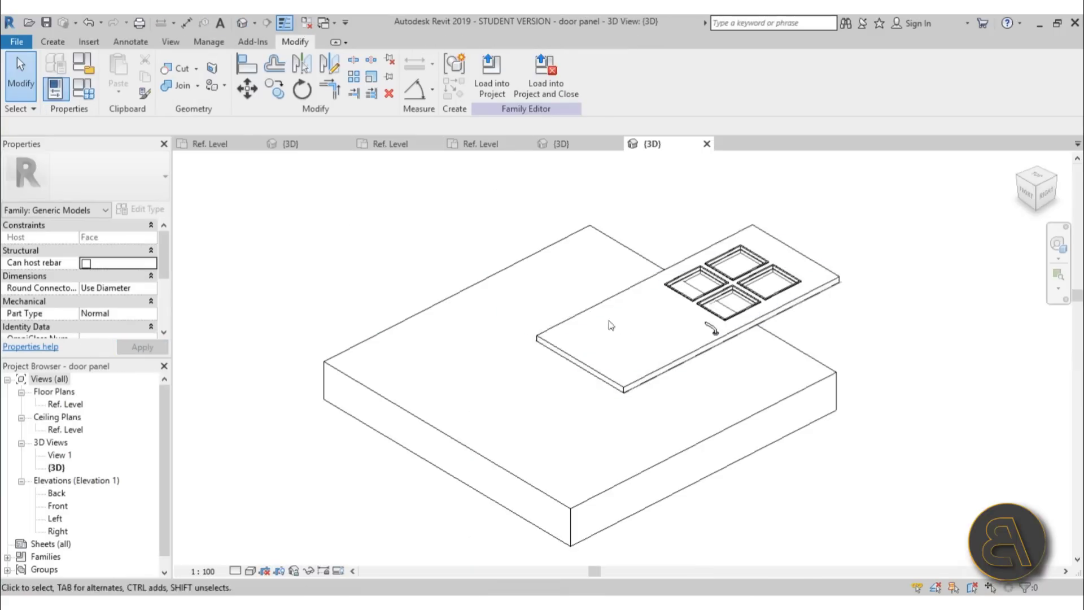
{"action": "middle_click_drag", "start_coordinate": [760, 384], "coordinate": [811, 327], "text": "shift"}
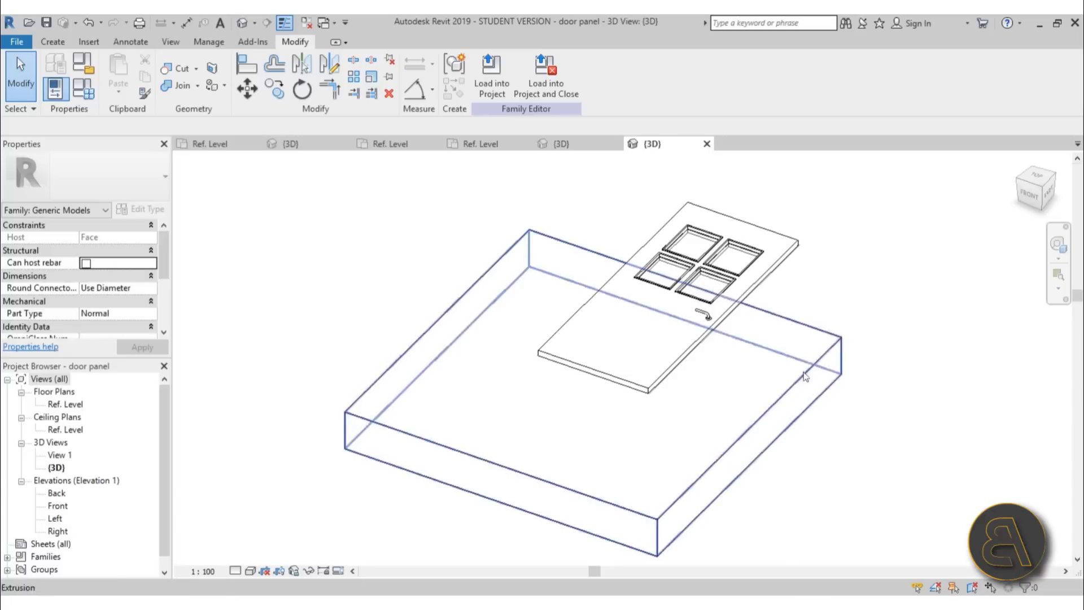
{"action": "left_click", "coordinate": [812, 326]}
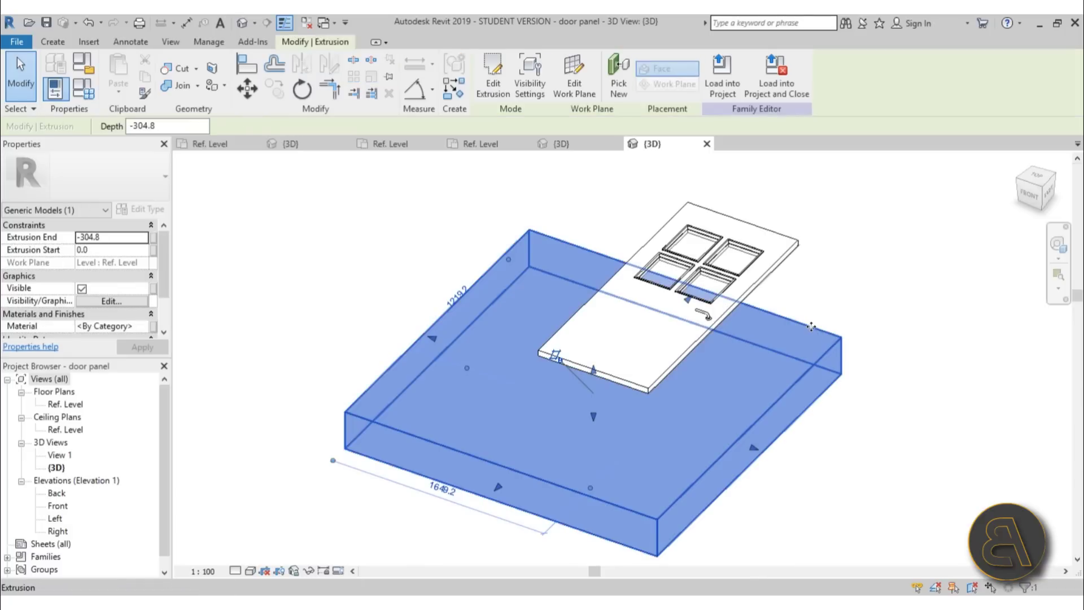
{"action": "left_click", "coordinate": [833, 303]}
{"action": "left_click", "coordinate": [788, 327]}
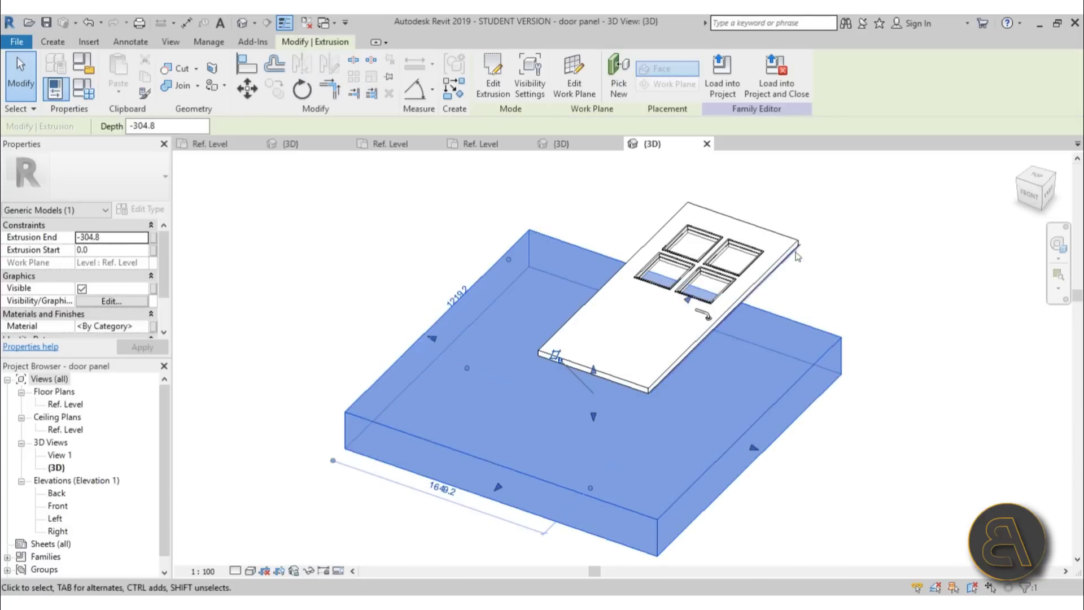
{"action": "left_click", "coordinate": [841, 292]}
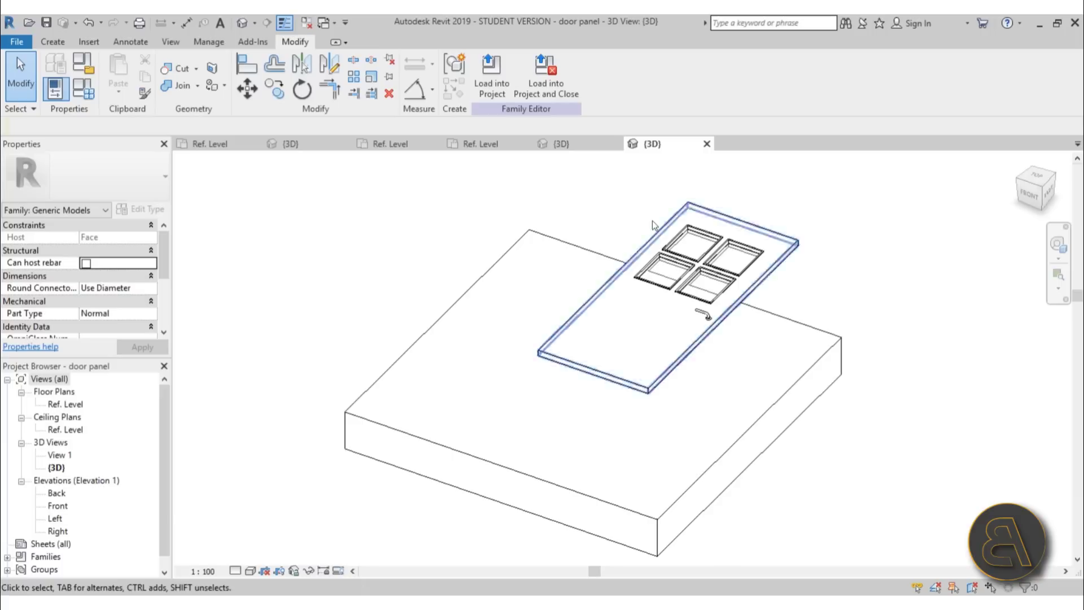
{"action": "left_click", "coordinate": [299, 145]}
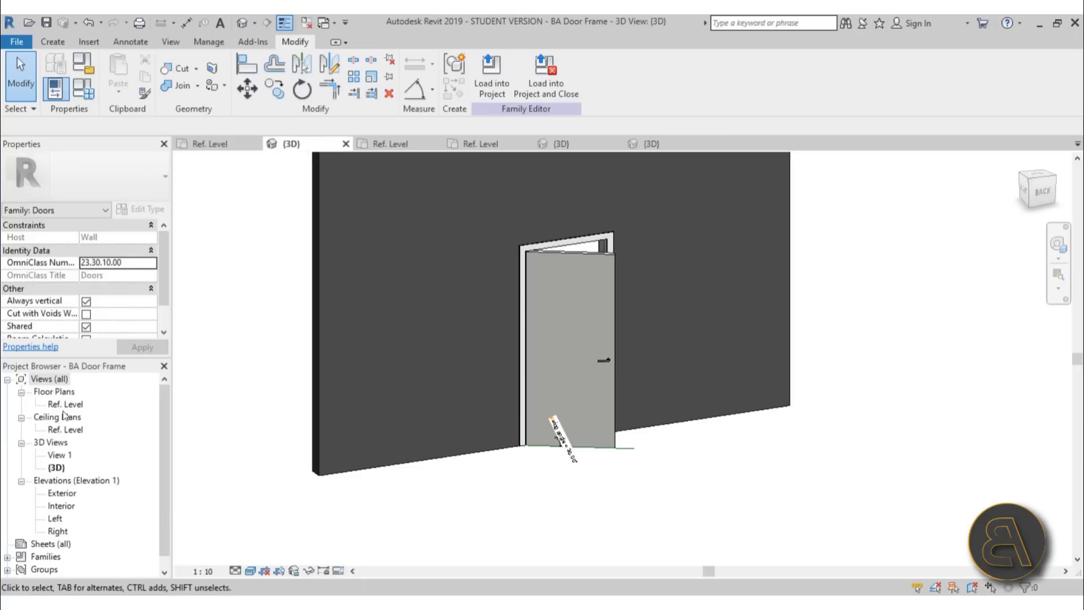
Open the nested door panel family from the door frame's floor plan.
{"action": "left_click", "coordinate": [204, 145]}
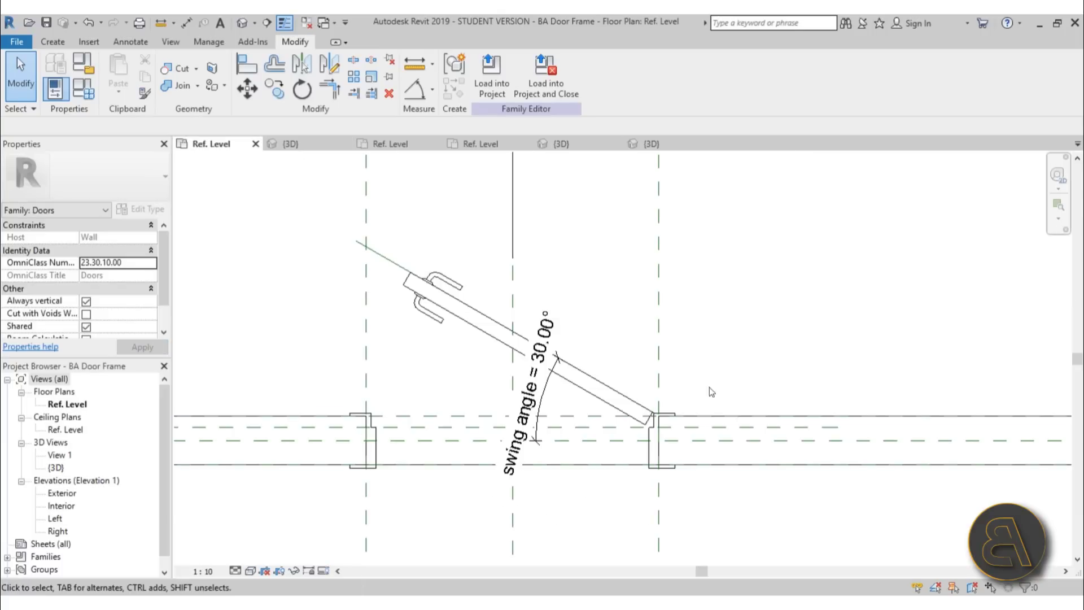
{"action": "left_click", "coordinate": [507, 333]}
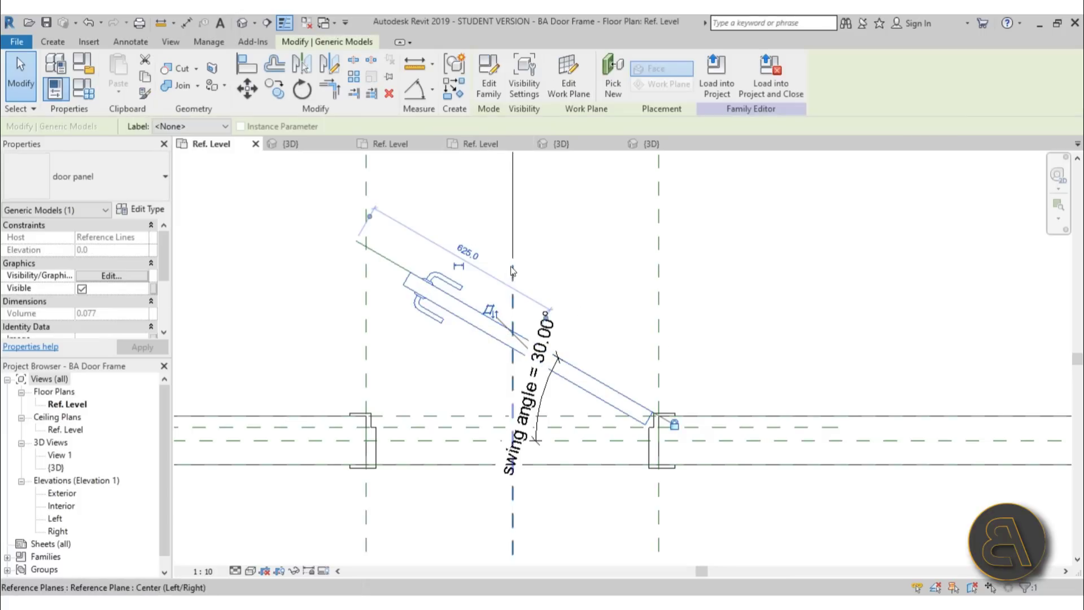
{"action": "key", "text": "Escape"}
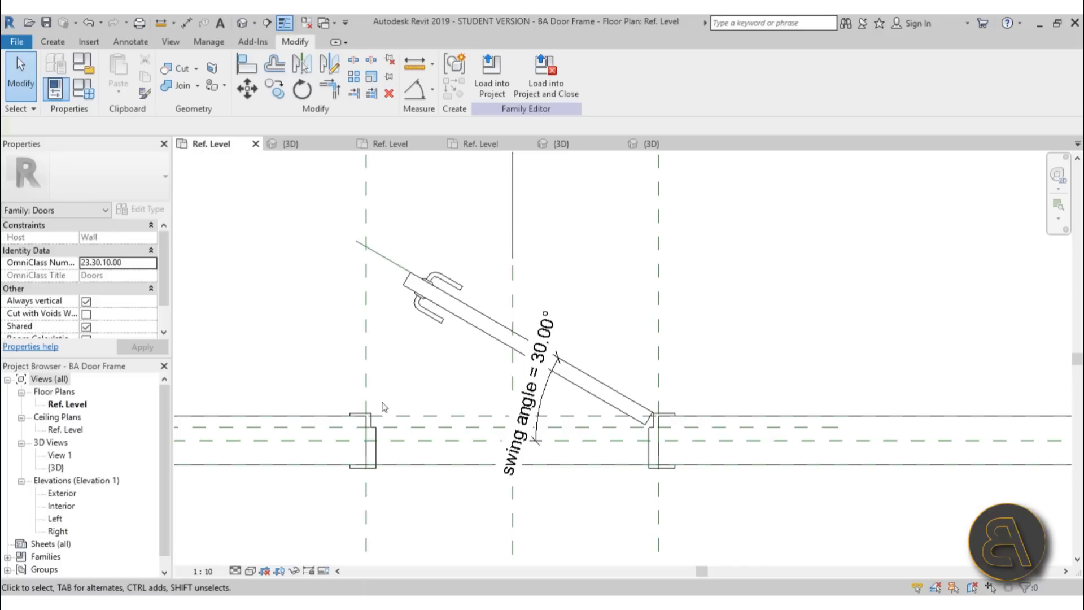
{"action": "left_click", "coordinate": [425, 316]}
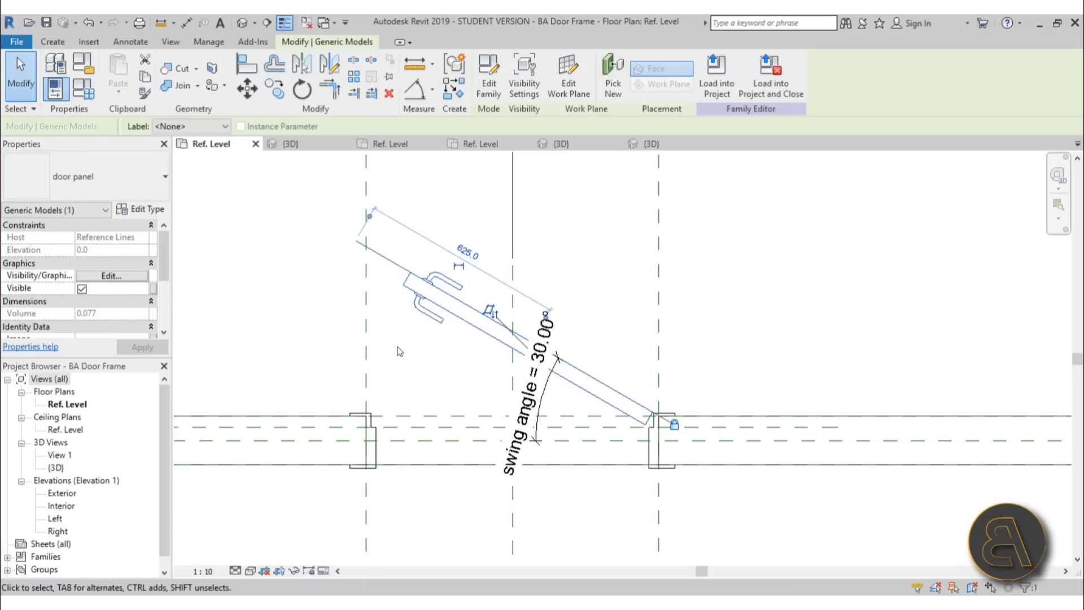
{"action": "left_click", "coordinate": [390, 144]}
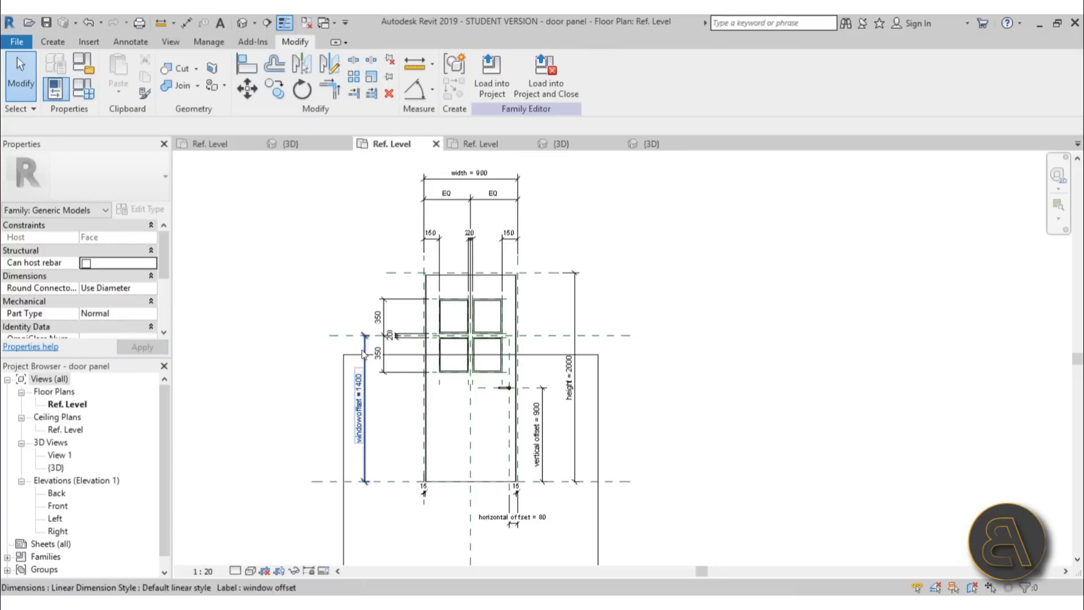
Open the nested Family2 handle family, then return to the door panel's Ref. Level plan.
{"action": "left_click", "coordinate": [510, 390]}
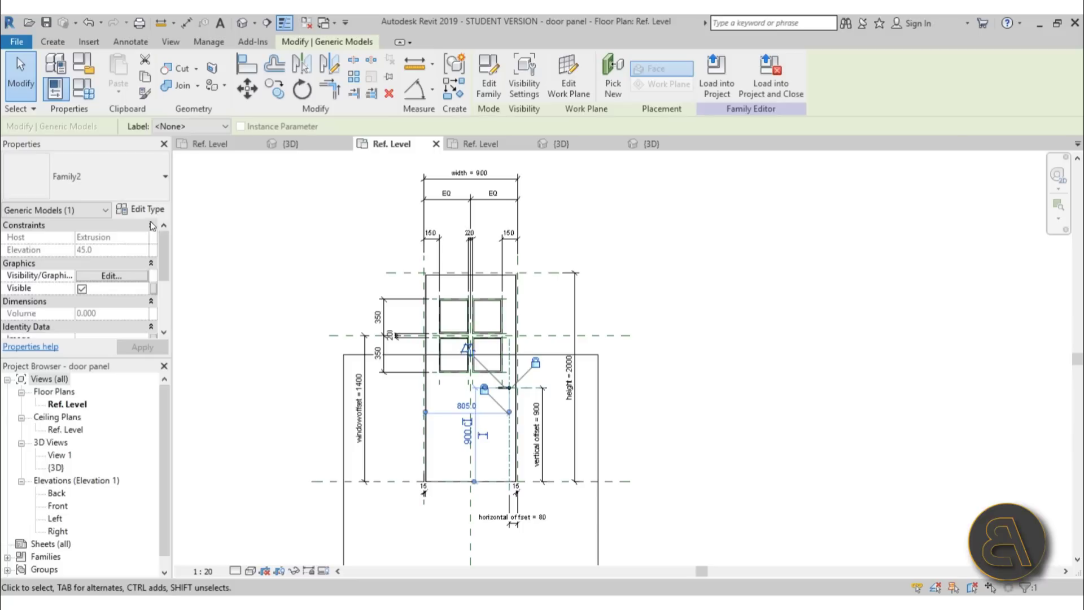
{"action": "left_click", "coordinate": [487, 91]}
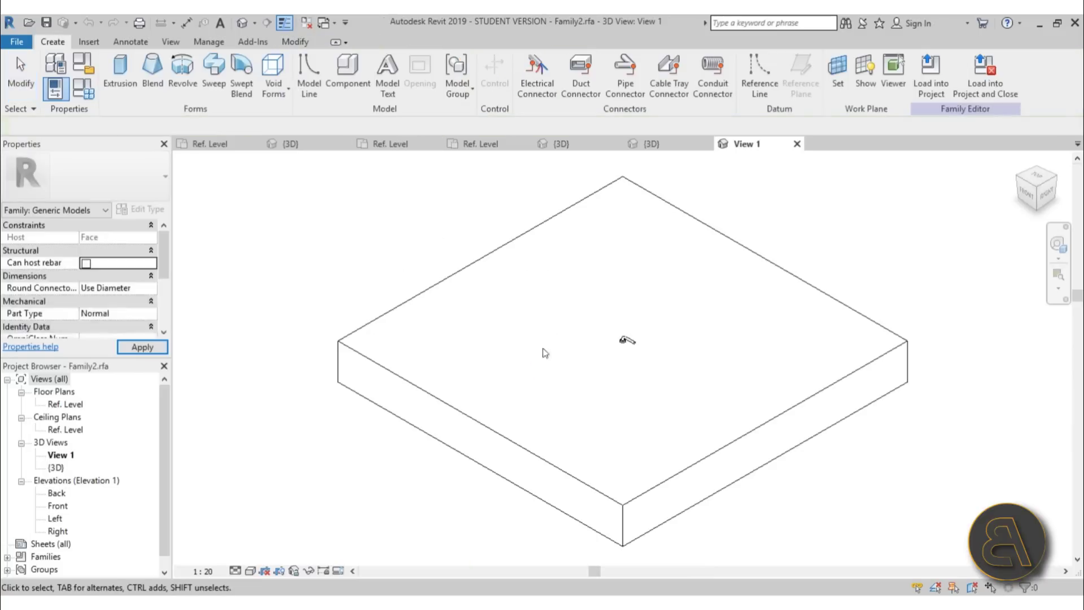
{"action": "scroll", "coordinate": [633, 342], "scroll_direction": "up", "scroll_amount": 5}
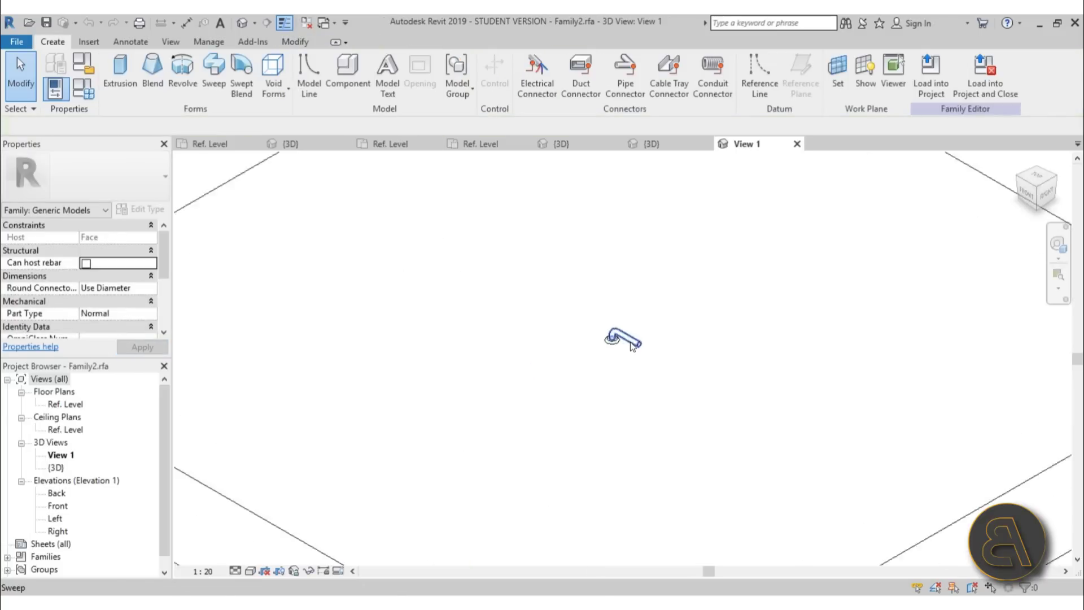
{"action": "left_click", "coordinate": [480, 146]}
Change the door panel's window offset to 1200 in Family Types.
{"action": "left_click", "coordinate": [391, 144]}
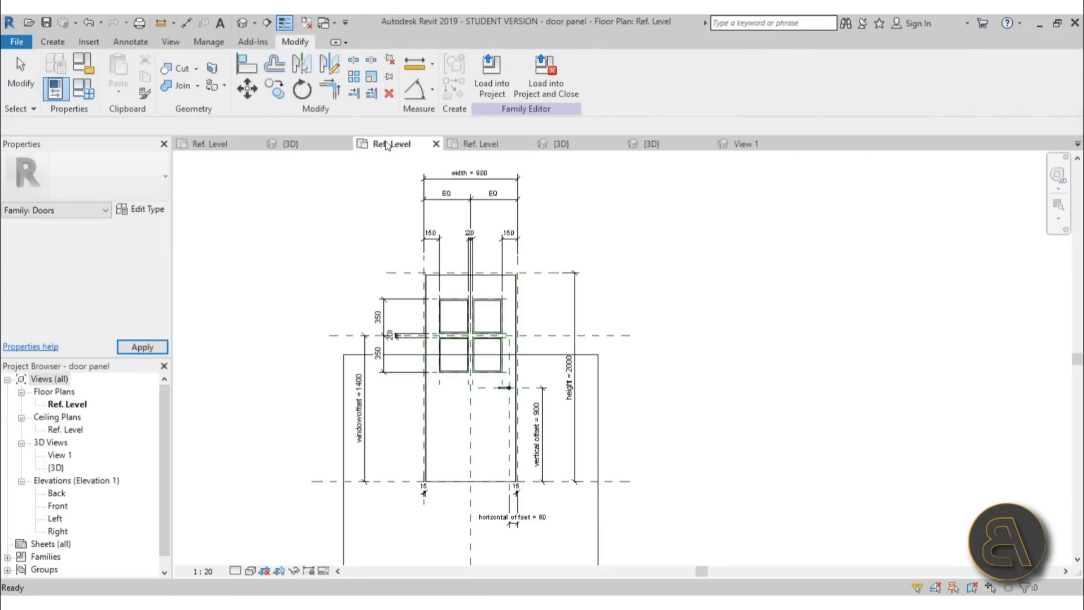
{"action": "middle_click_drag", "start_coordinate": [835, 420], "coordinate": [863, 410]}
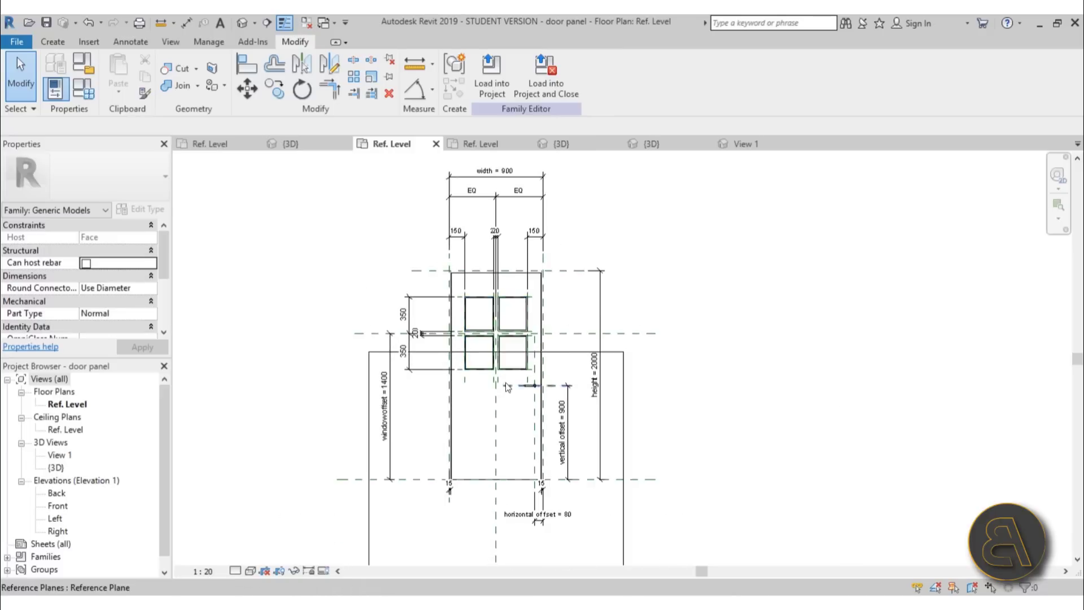
{"action": "middle_click_drag", "start_coordinate": [380, 419], "coordinate": [379, 390]}
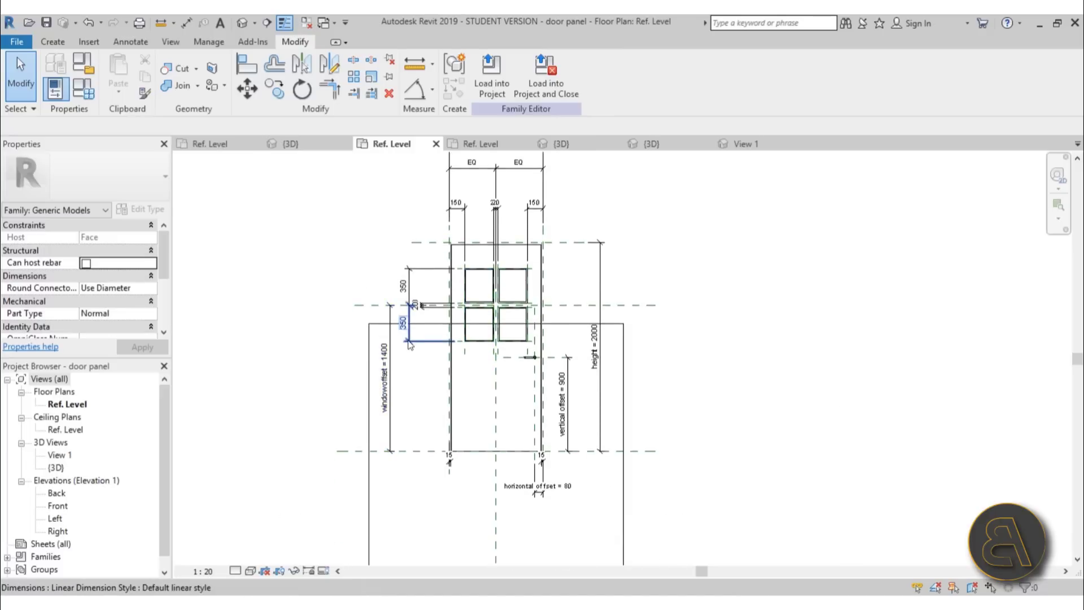
{"action": "scroll", "coordinate": [440, 335], "scroll_direction": "up", "scroll_amount": 1}
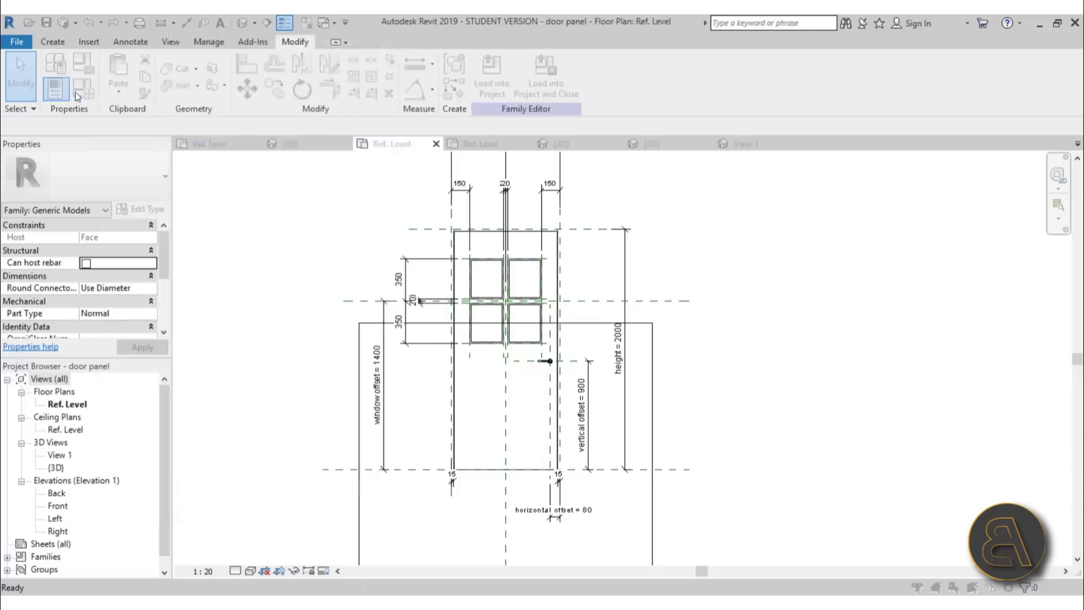
{"action": "left_click", "coordinate": [56, 89]}
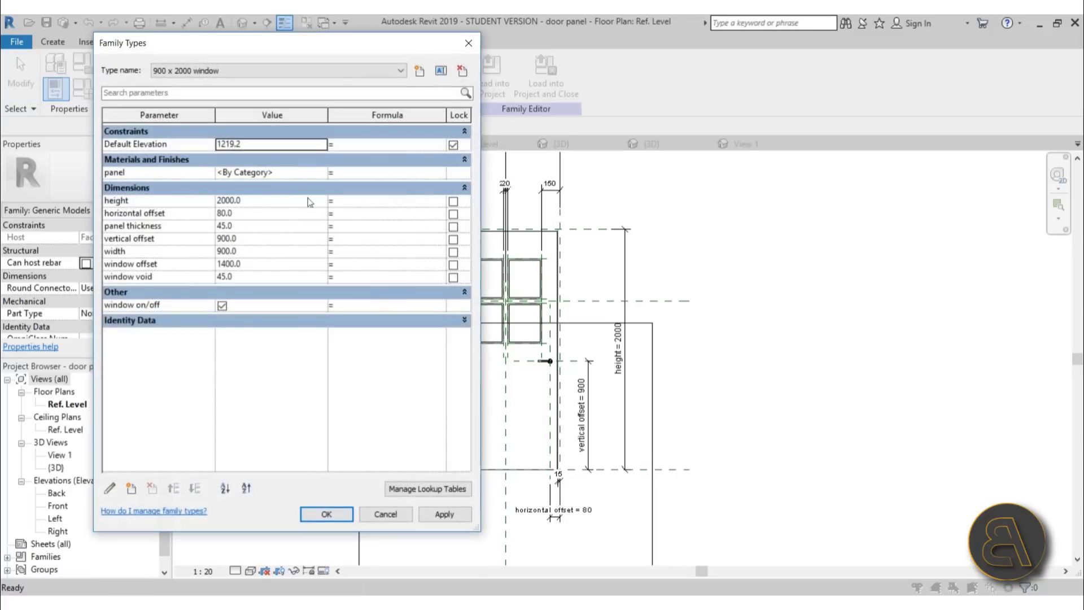
{"action": "left_click", "coordinate": [258, 264]}
{"action": "type", "text": "120"}
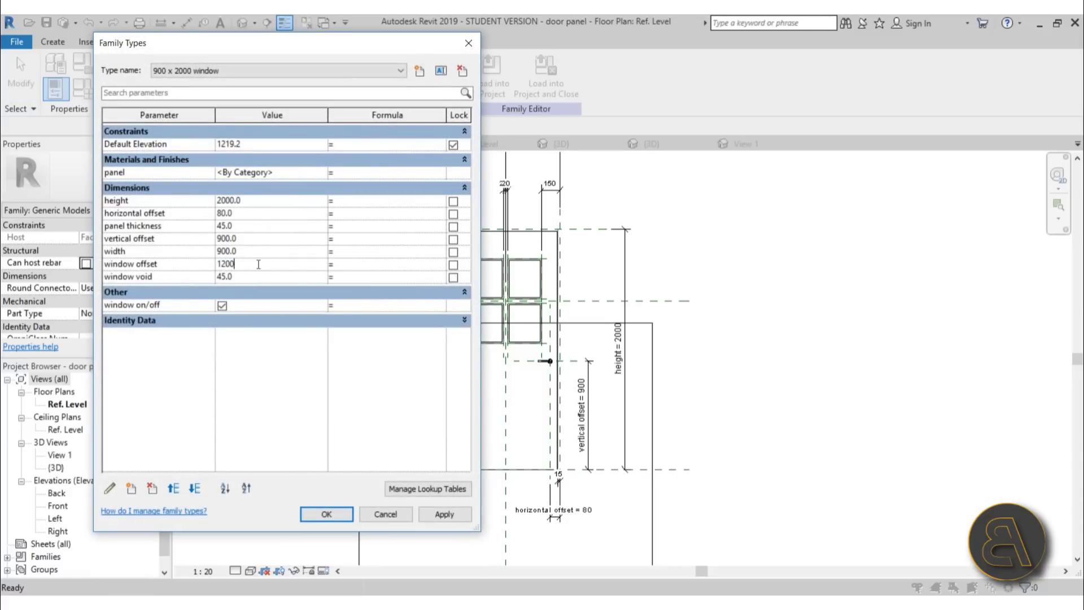
{"action": "type", "text": "0"}
{"action": "left_click", "coordinate": [440, 514]}
{"action": "left_click", "coordinate": [322, 514]}
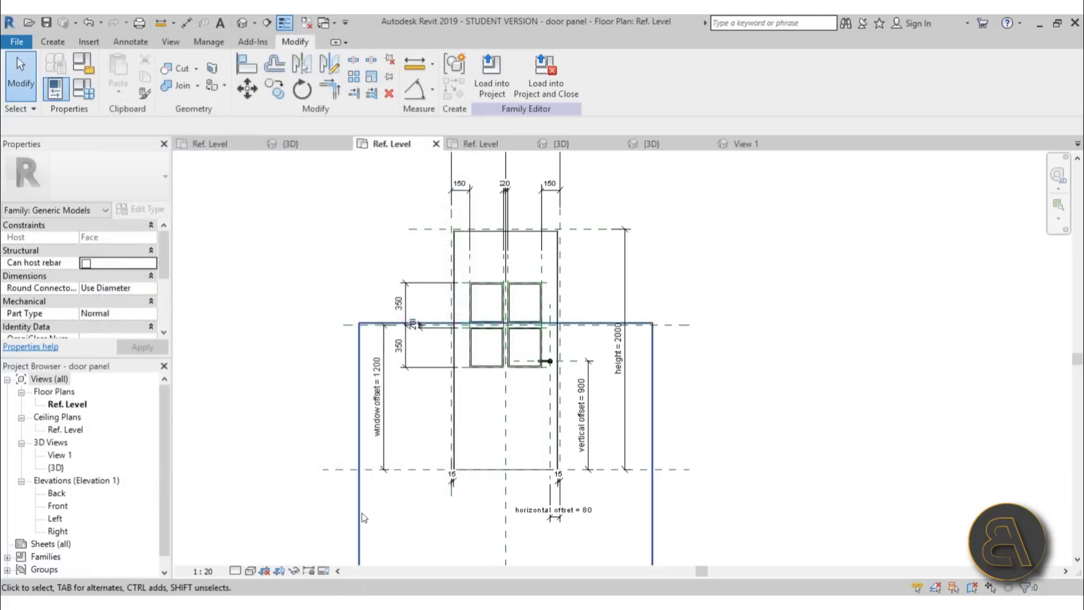
Undo the offset change back to 1400 and show BA Door Frame's 3D view.
{"action": "scroll", "coordinate": [497, 339], "scroll_direction": "up", "scroll_amount": 4}
{"action": "scroll", "coordinate": [497, 338], "scroll_direction": "down", "scroll_amount": 5}
{"action": "scroll", "coordinate": [481, 338], "scroll_direction": "up", "scroll_amount": 2}
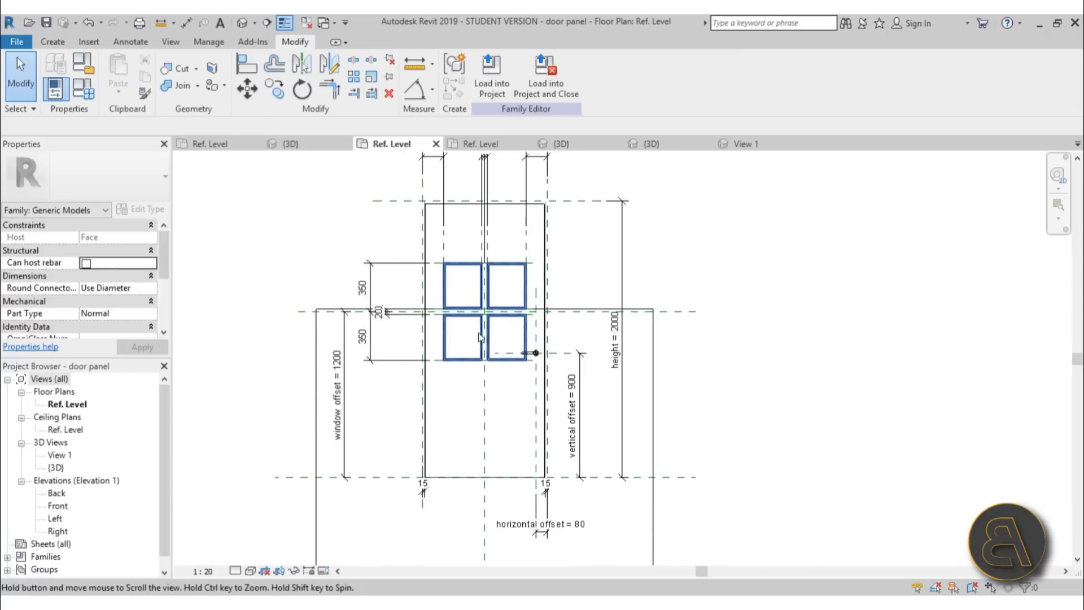
{"action": "left_click", "coordinate": [89, 22]}
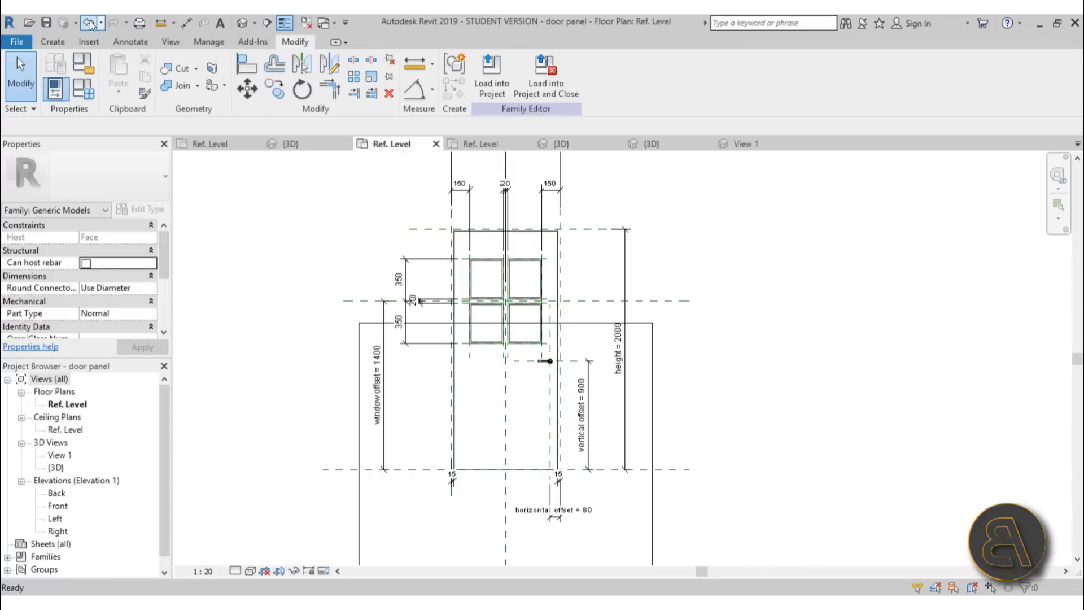
{"action": "scroll", "coordinate": [440, 477], "scroll_direction": "down", "scroll_amount": 1}
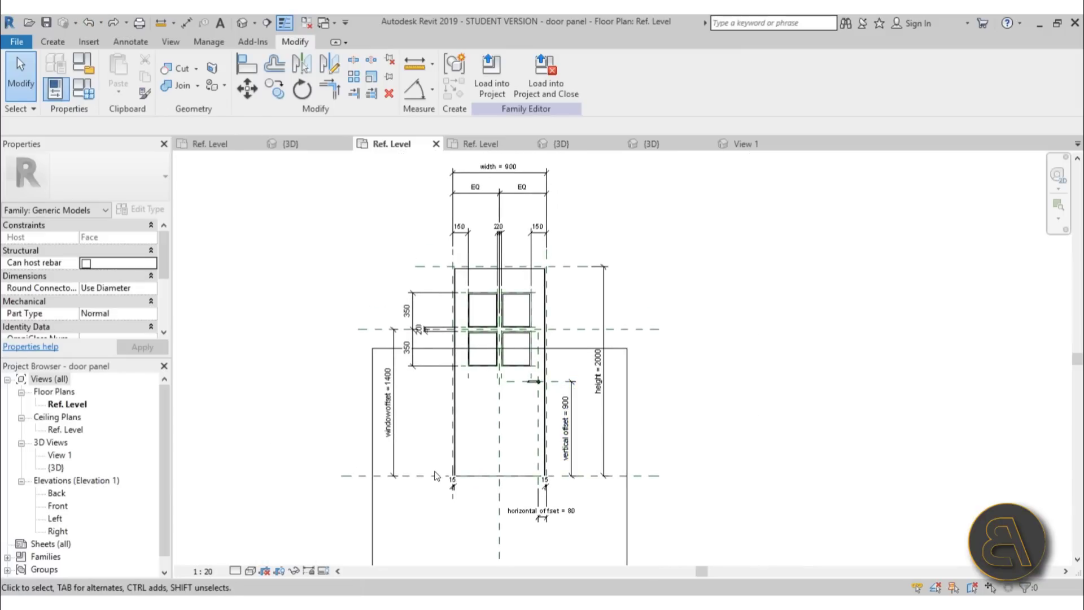
{"action": "left_click", "coordinate": [305, 145]}
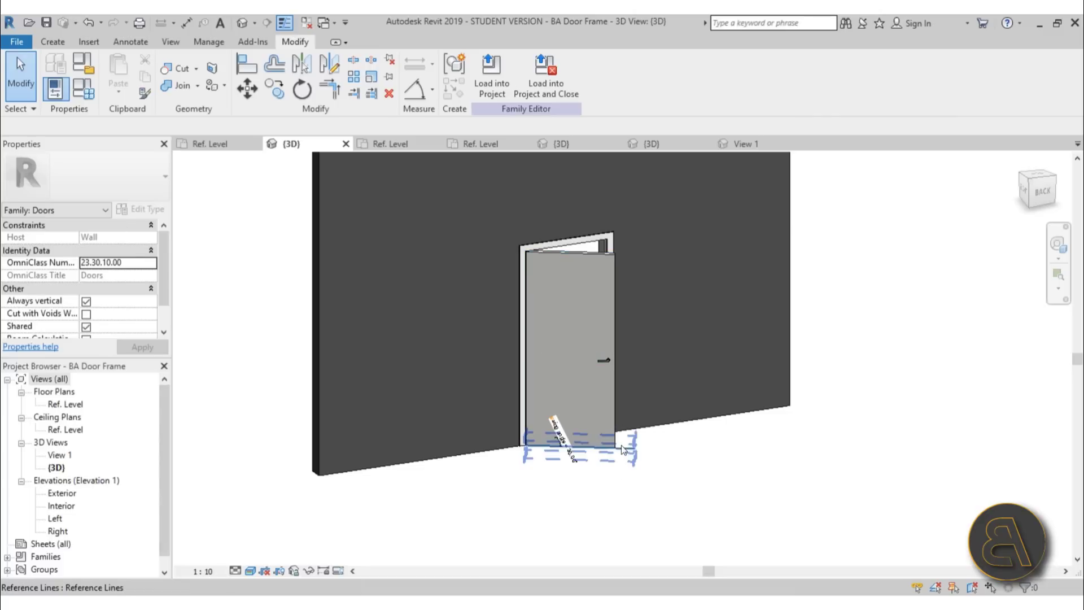
Change the door frame's default swing angle from 30° to 15° in Family Types.
{"action": "left_click", "coordinate": [84, 89]}
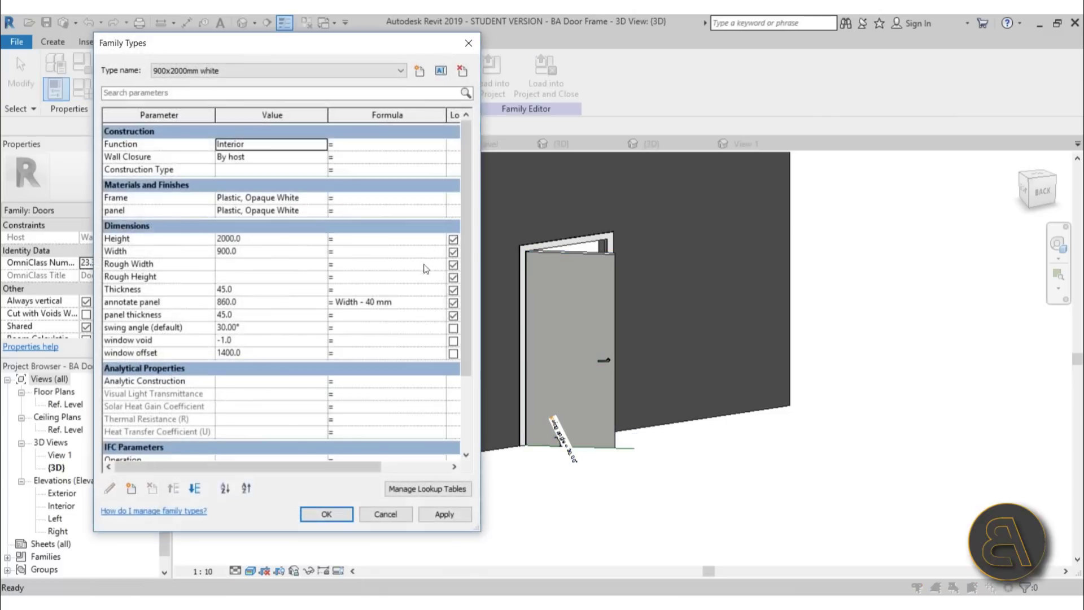
{"action": "left_click", "coordinate": [262, 327]}
{"action": "double_click", "coordinate": [262, 327]}
{"action": "type", "text": "15"}
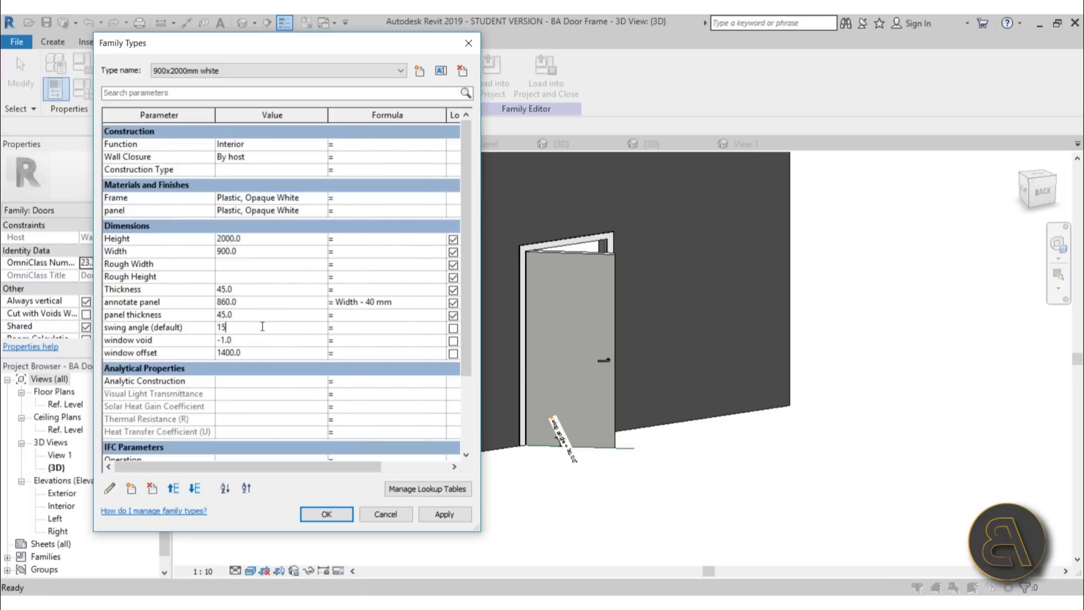
{"action": "key", "text": "Tab"}
{"action": "left_click", "coordinate": [444, 513]}
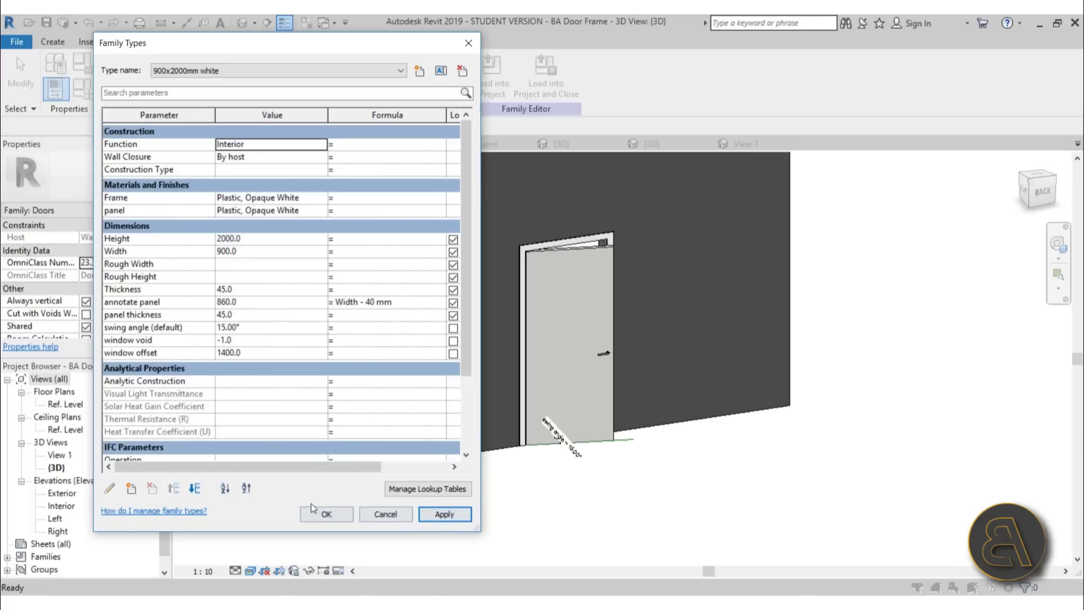
{"action": "left_click", "coordinate": [316, 511]}
{"action": "middle_click_drag", "start_coordinate": [564, 390], "coordinate": [601, 471], "text": "shift"}
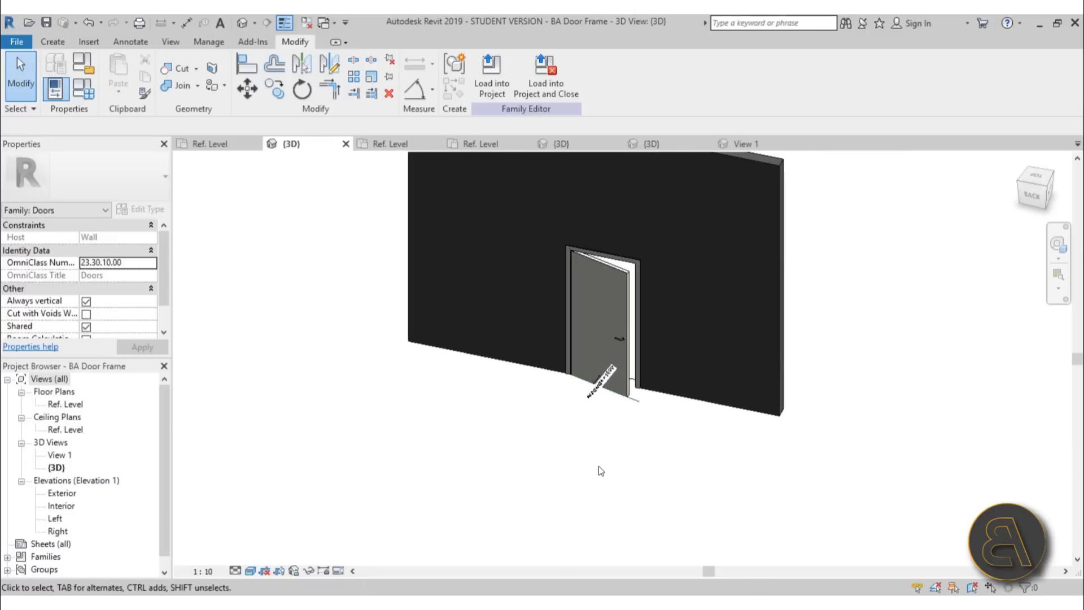